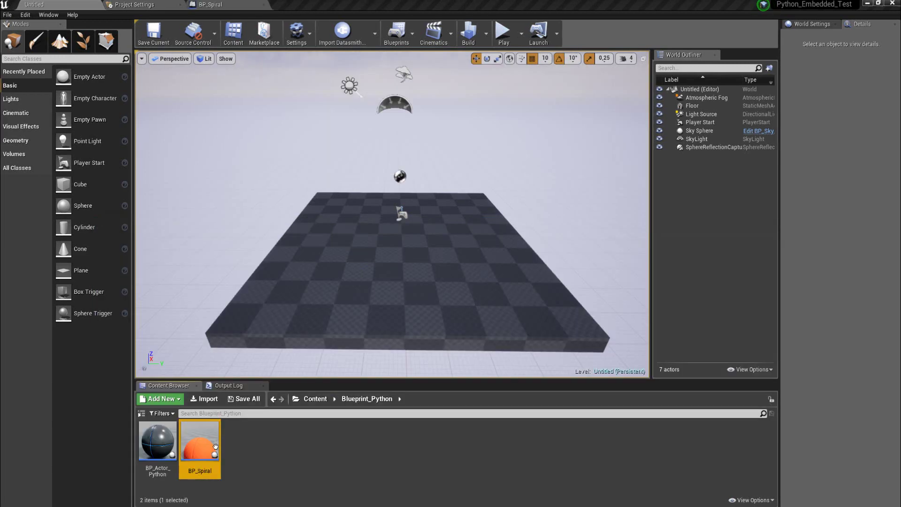
# - Inspect the BP_Spiral blueprint, then dock the Python Editor as a tab beside the level editor
pyautogui.doubleClick(207, 442)
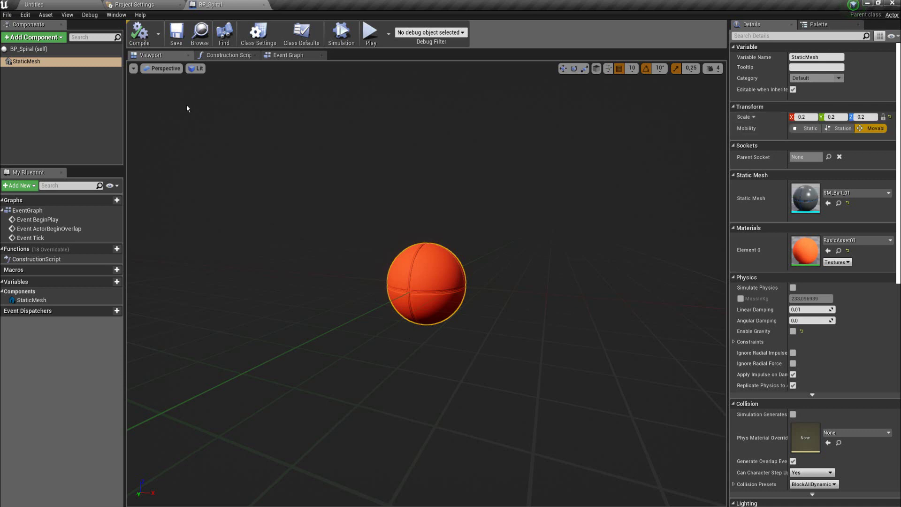
pyautogui.click(34, 4)
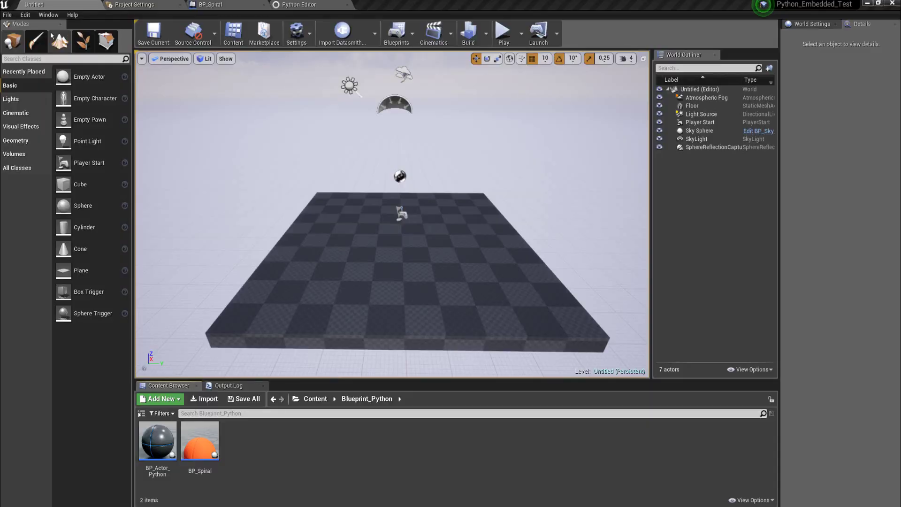
pyautogui.click(49, 14)
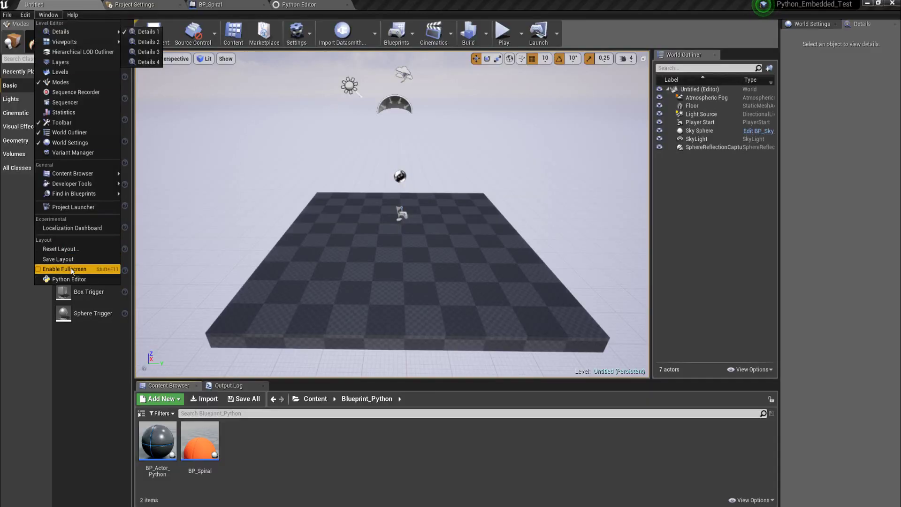
pyautogui.click(69, 280)
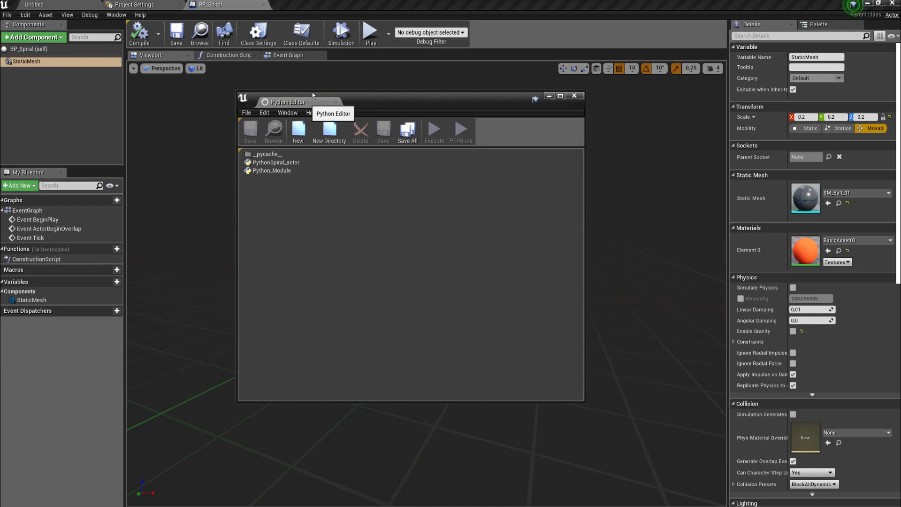
pyautogui.moveTo(308, 106); pyautogui.dragTo(336, 4)
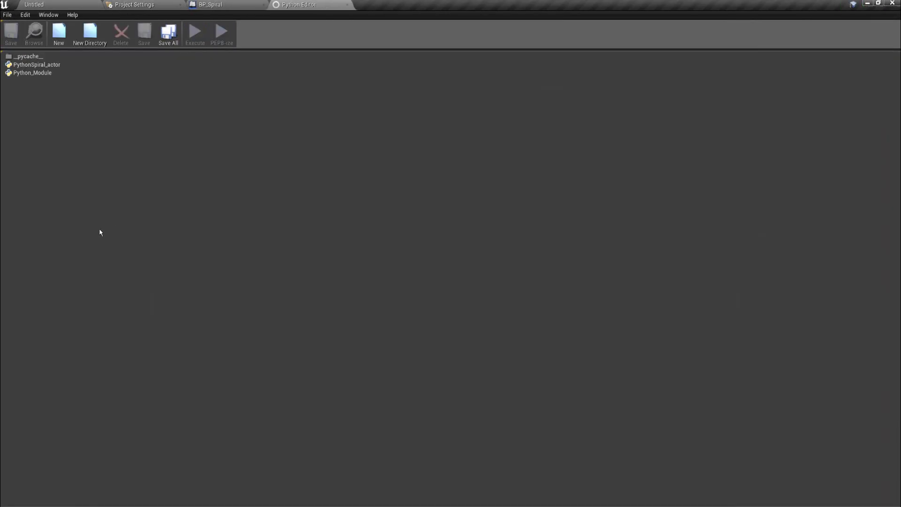
# - Create a new script named PythonSpawnActorBP, open it, and paste the unreal_engine import lines
pyautogui.click(57, 34)
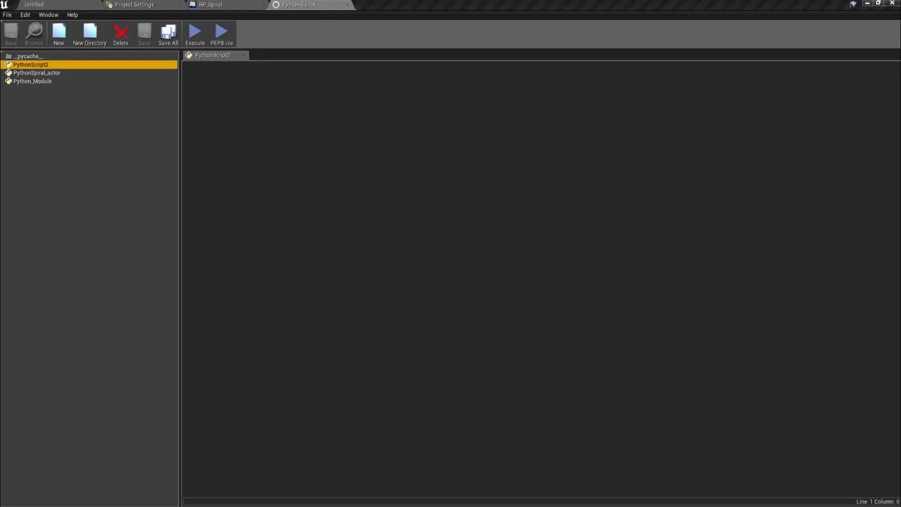
pyautogui.click(34, 66)
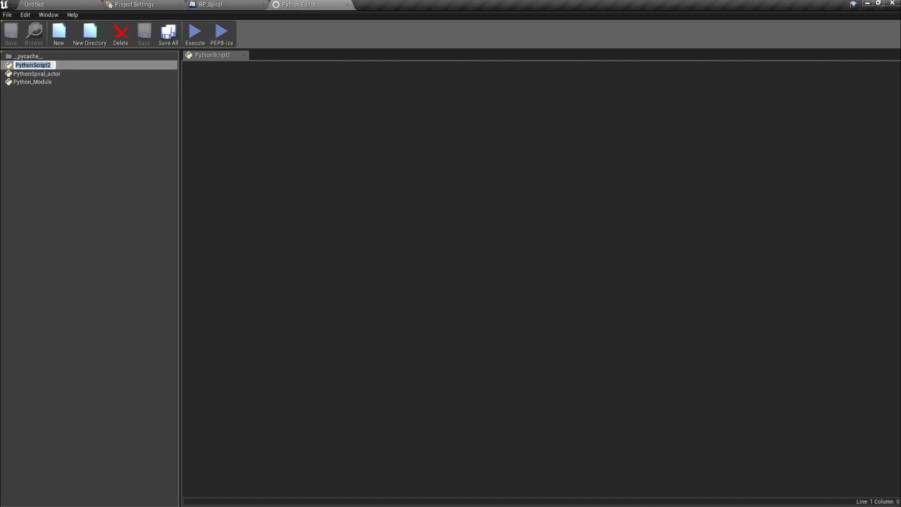
pyautogui.write('PythonSpawnActorBP')
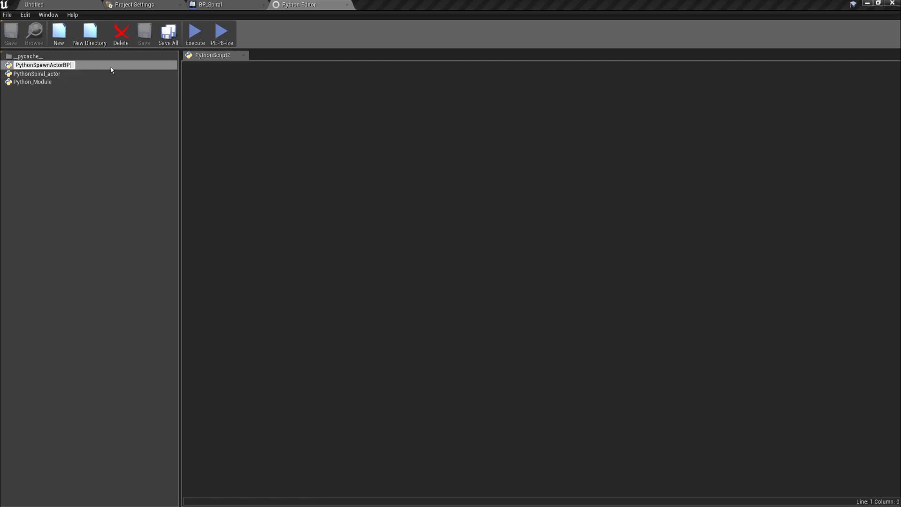
pyautogui.press('Return')
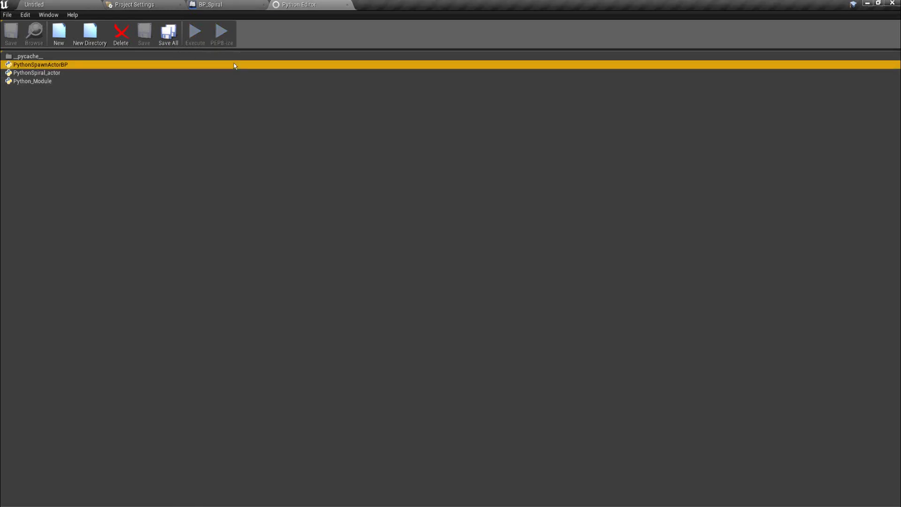
pyautogui.doubleClick(233, 64)
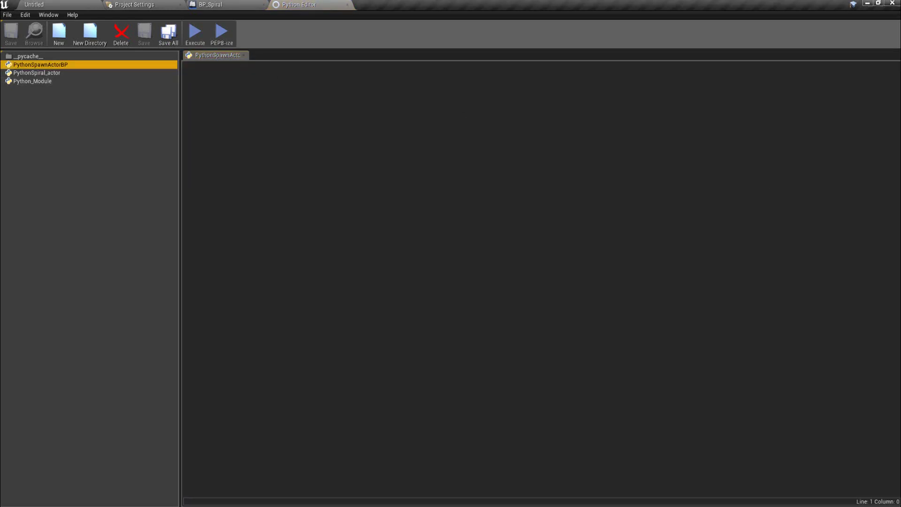
pyautogui.write('import unreal_engine as ue from unreal_engine.classes import BlueprintGeneratedClass')
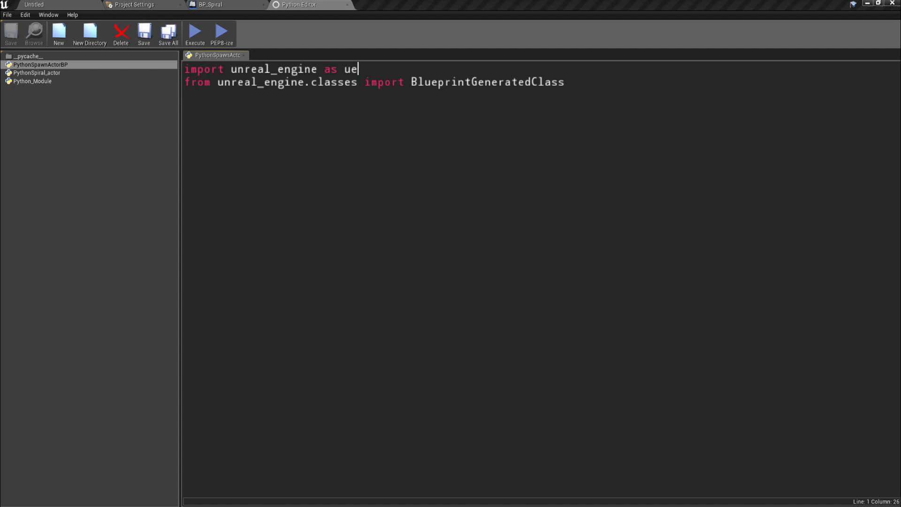
# - Add the comment header, world = ue.get_editor_world(), and a '# Load le Blueprint BP_Spiral' comment
pyautogui.hotkey('ctrl', 'v')
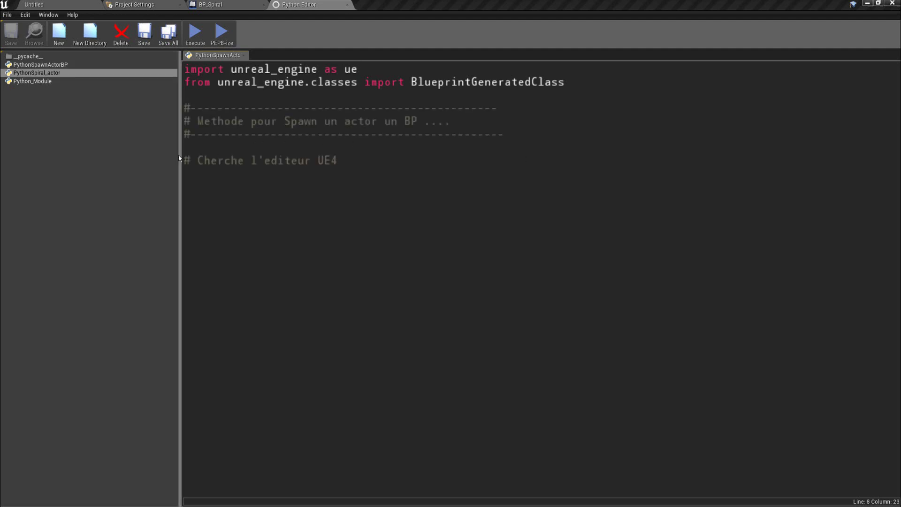
pyautogui.moveTo(191, 160); pyautogui.dragTo(338, 160)
pyautogui.write('world = ue.get_editor_world()')
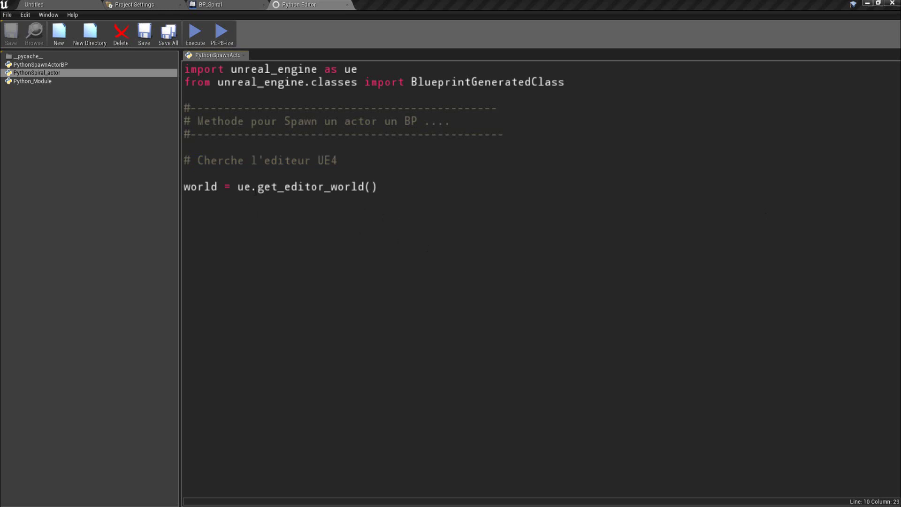
pyautogui.moveTo(258, 187); pyautogui.dragTo(372, 187)
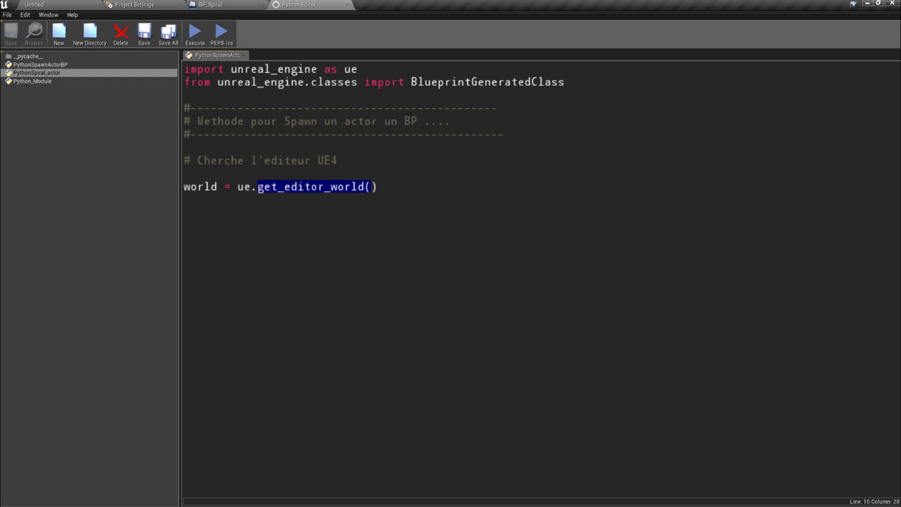
pyautogui.moveTo(198, 160); pyautogui.dragTo(355, 166)
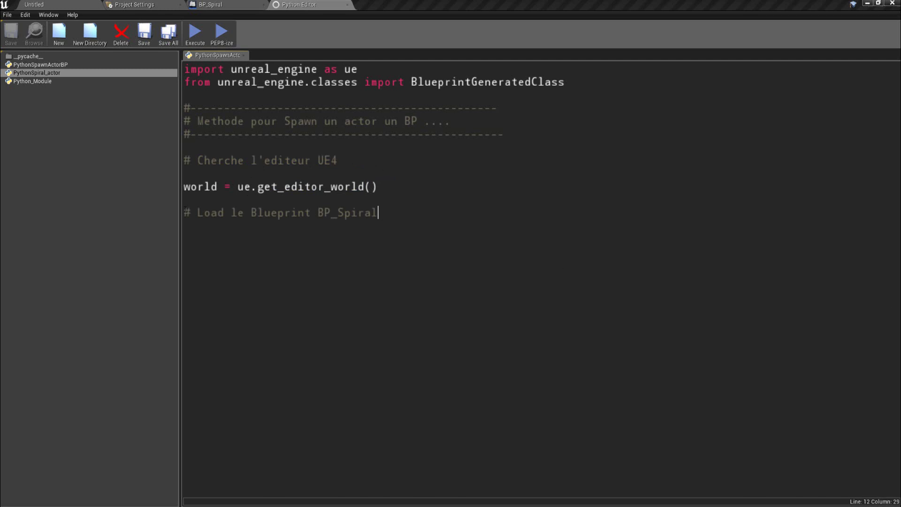
pyautogui.moveTo(185, 212); pyautogui.dragTo(389, 217)
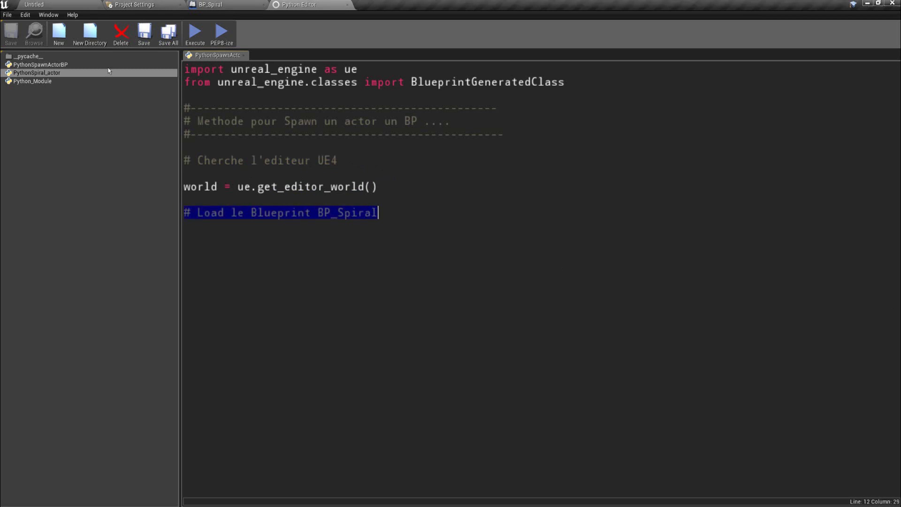
pyautogui.click(95, 6)
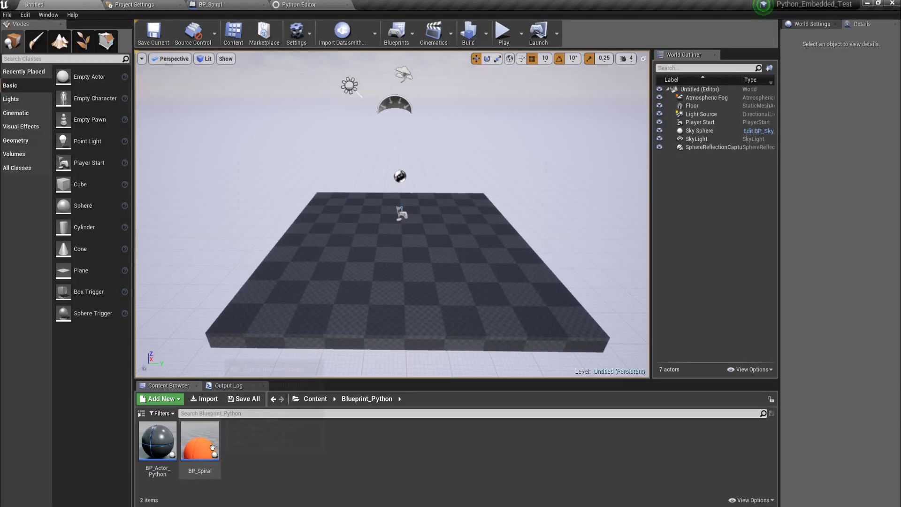
# - Copy BP_Spiral's reference path '/Game/Blueprint_Python/BP_Spiral.BP_Spiral_C' from the Content Browser for the load_object line
pyautogui.moveTo(209, 446)
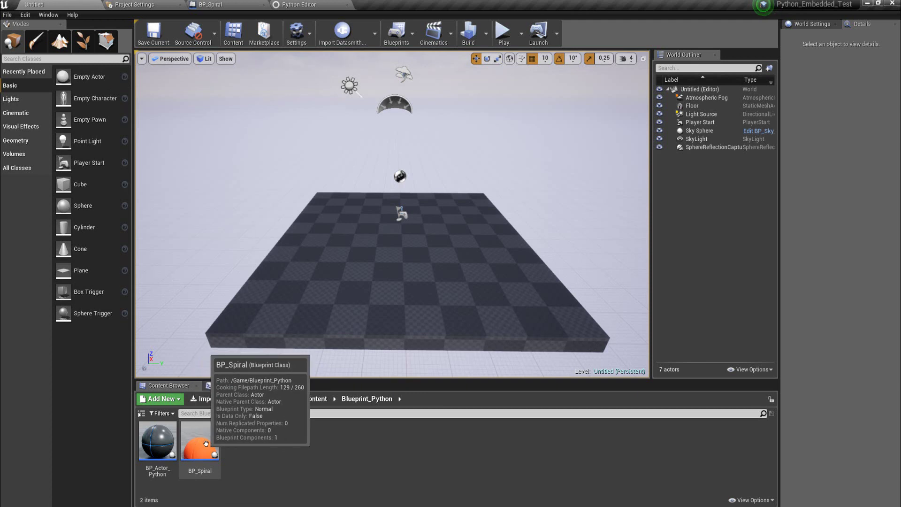
pyautogui.rightClick(205, 443)
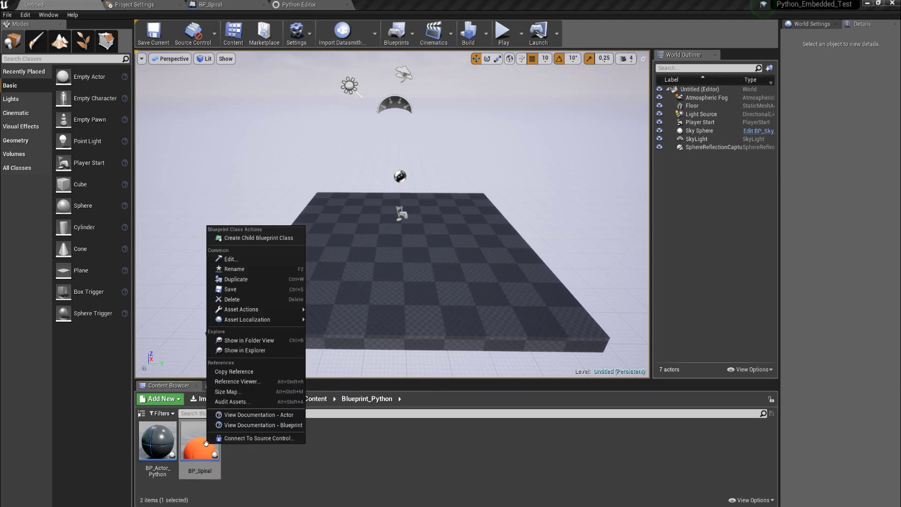
pyautogui.click(236, 382)
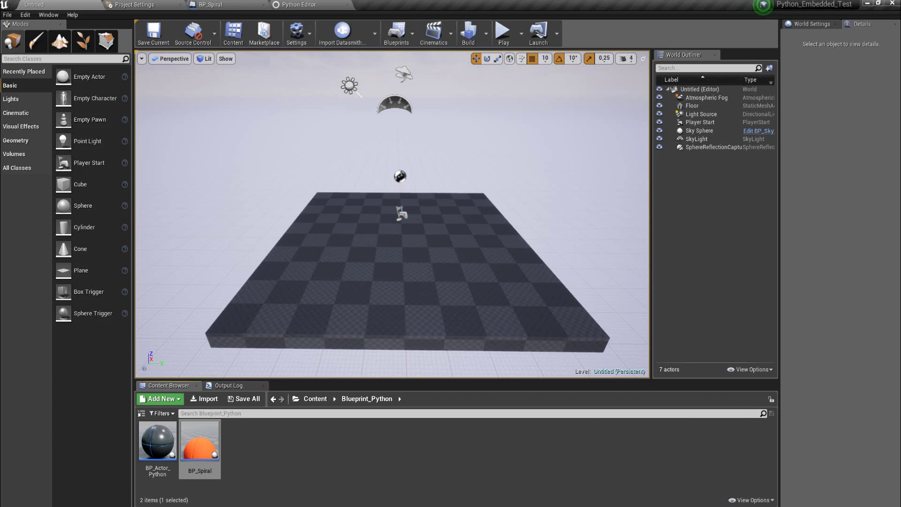
pyautogui.click(299, 5)
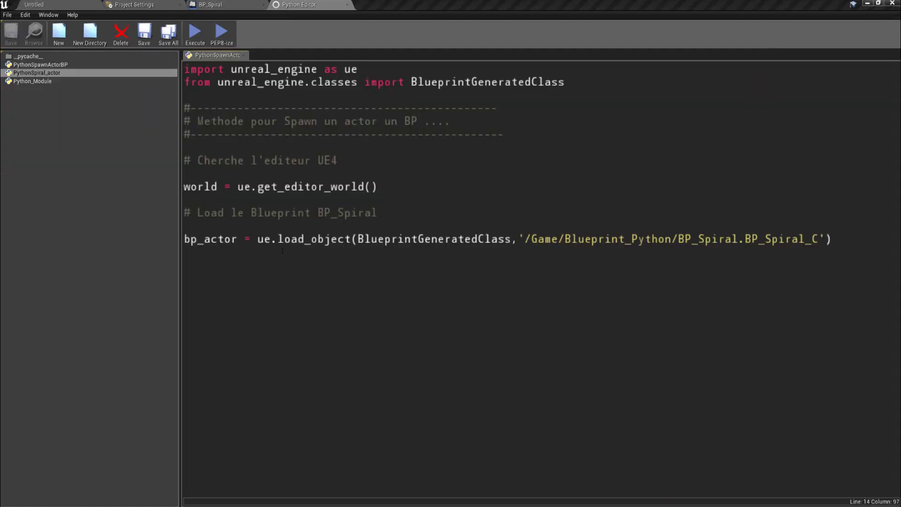
pyautogui.moveTo(278, 239); pyautogui.dragTo(353, 239)
pyautogui.click(411, 290)
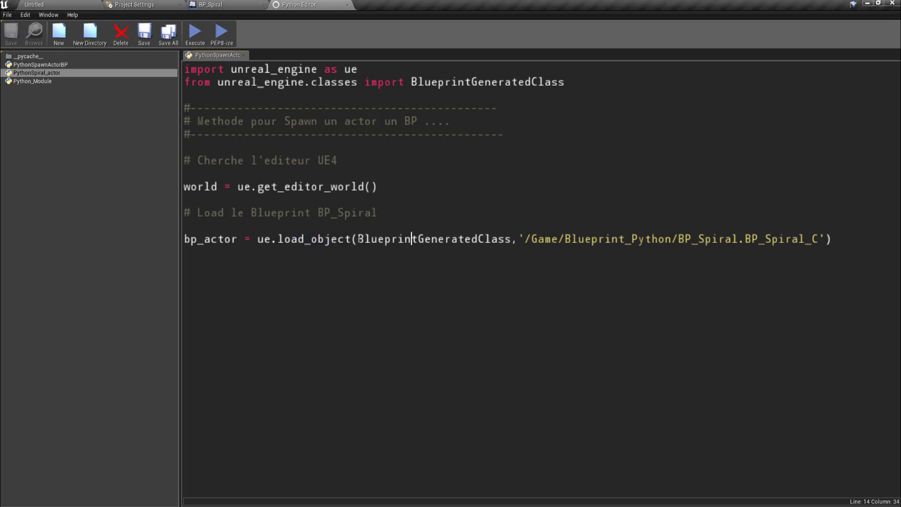
pyautogui.moveTo(360, 239); pyautogui.dragTo(512, 239)
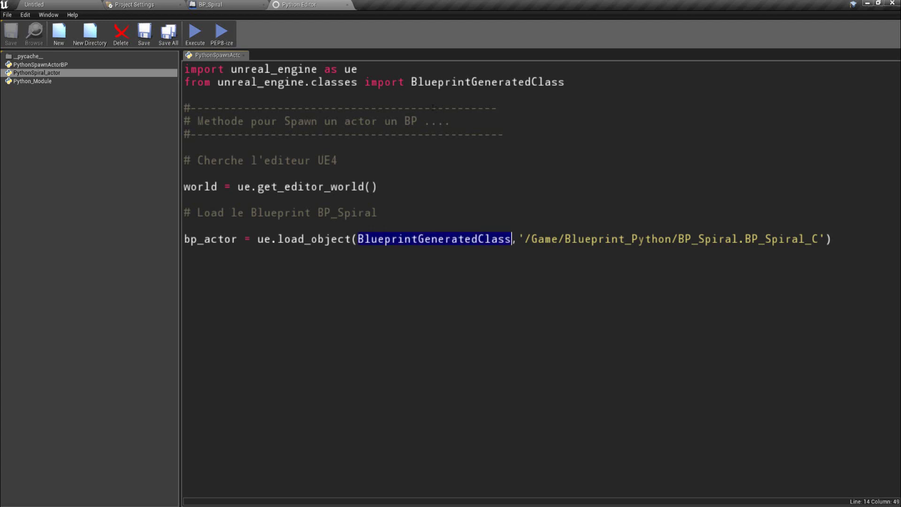
pyautogui.moveTo(412, 81); pyautogui.dragTo(582, 81)
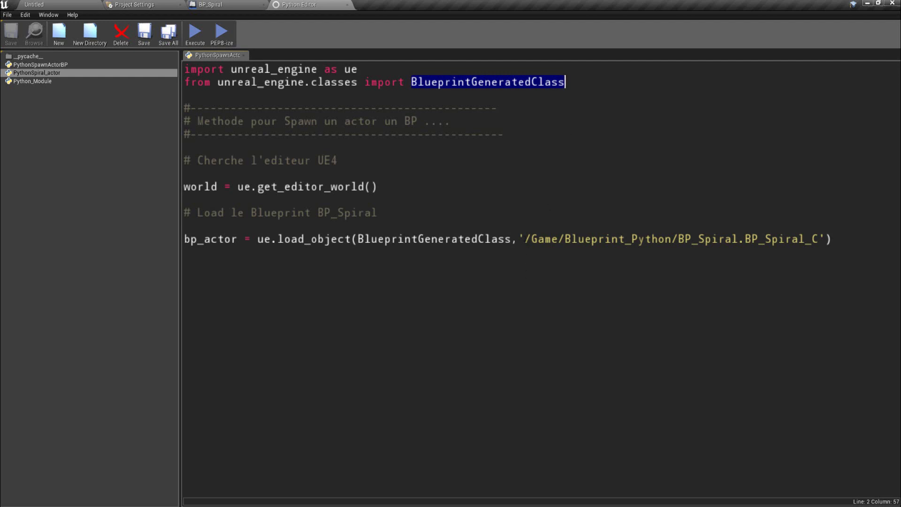
pyautogui.moveTo(525, 239); pyautogui.dragTo(825, 239)
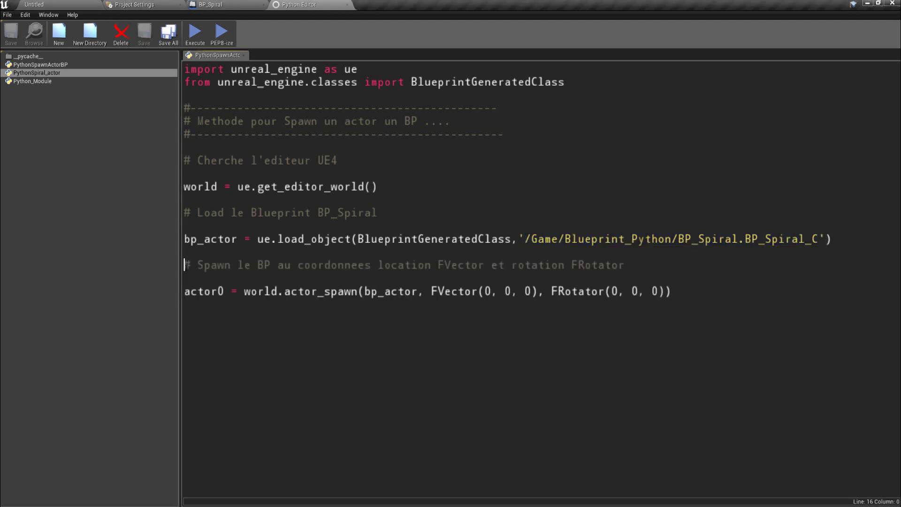
# - Explain the actor_spawn line: its comment, the bp_actor argument, and the FVector/FRotator (0,0,0) arguments
pyautogui.moveTo(184, 265)
pyautogui.mouseDown()
pyautogui.moveTo(185, 278)
pyautogui.moveTo(649, 265)
pyautogui.mouseUp()
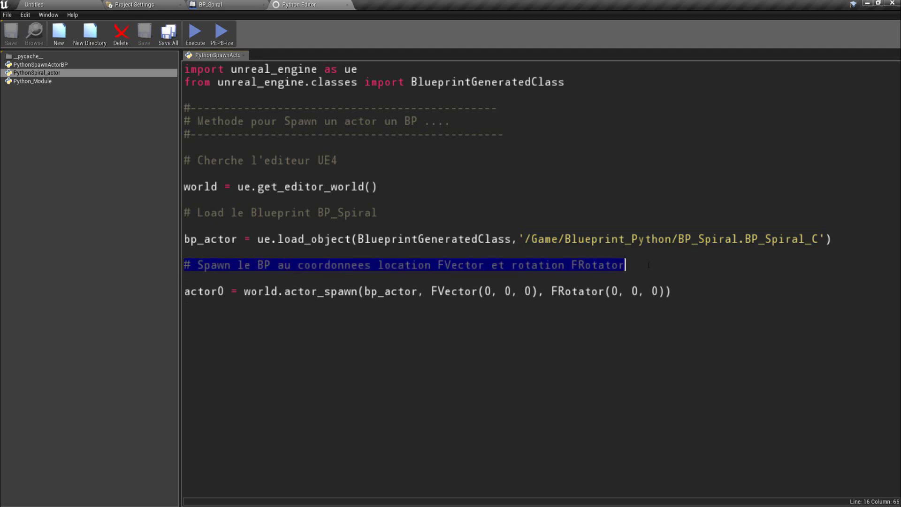
pyautogui.click(462, 388)
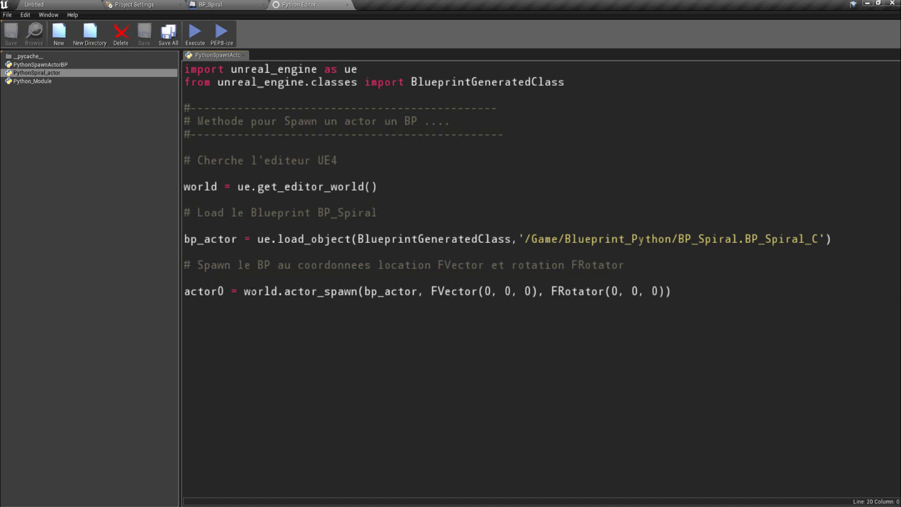
pyautogui.moveTo(284, 291); pyautogui.dragTo(359, 292)
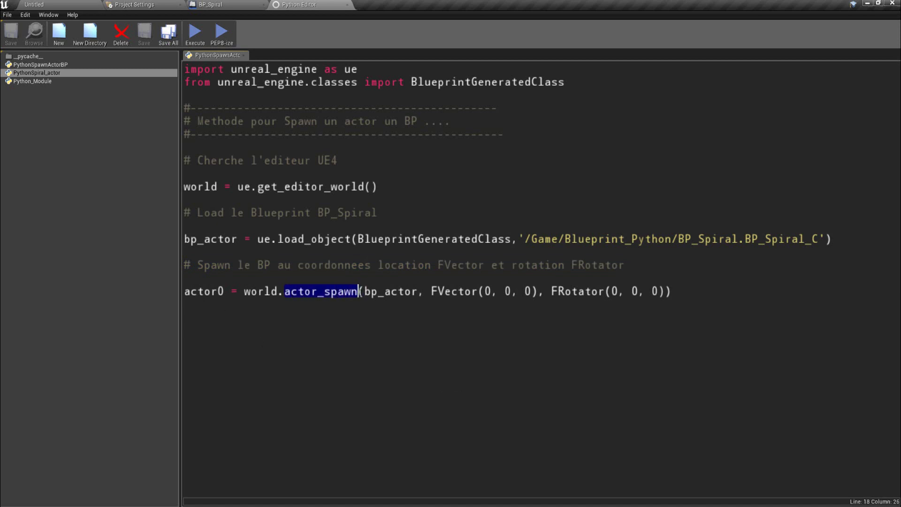
pyautogui.click(348, 316)
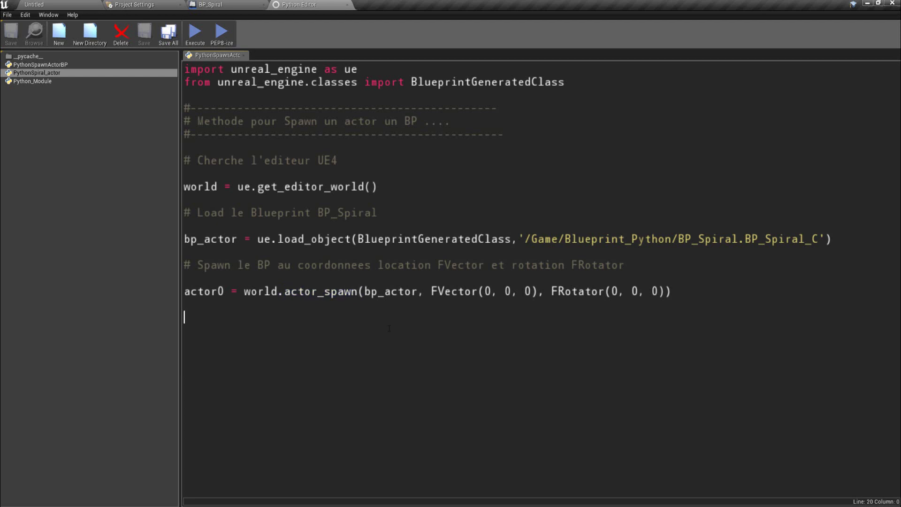
pyautogui.moveTo(365, 291); pyautogui.dragTo(417, 292)
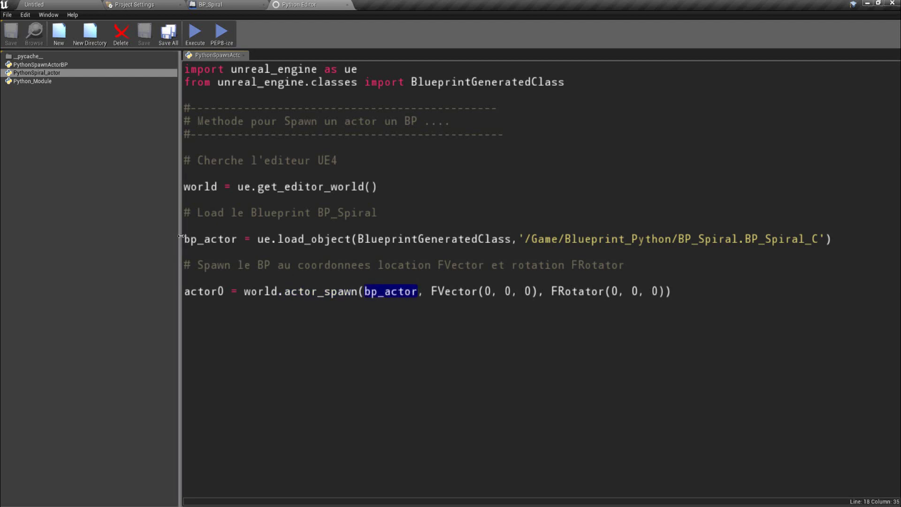
pyautogui.moveTo(184, 239); pyautogui.dragTo(237, 239)
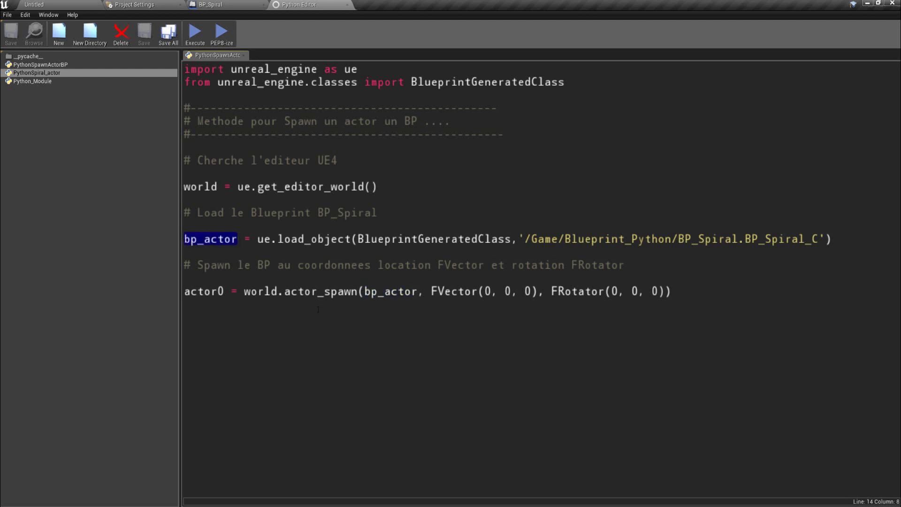
pyautogui.moveTo(431, 292); pyautogui.dragTo(666, 292)
pyautogui.write('from unreal_engine import FVector, FRotator')
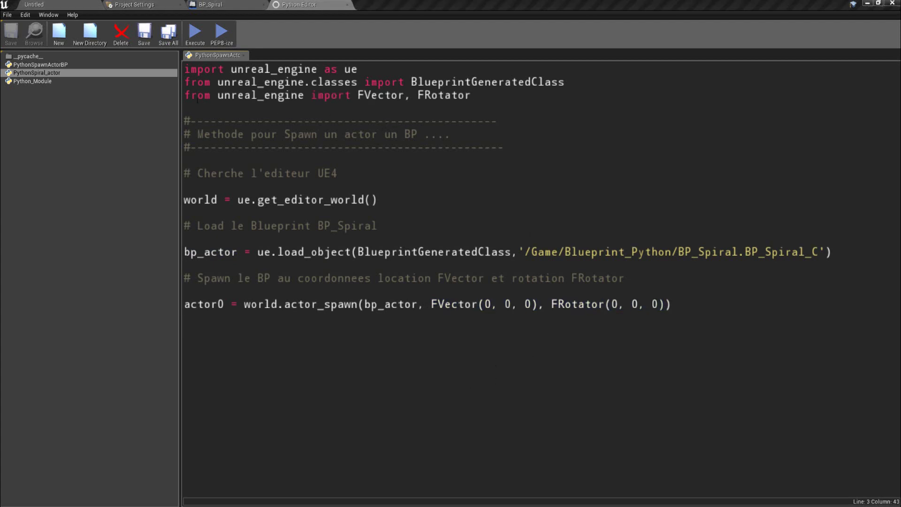
# - Add 'from unreal_engine import FVector, FRotator' as line 3 and save the script
pyautogui.moveTo(184, 94); pyautogui.dragTo(489, 104)
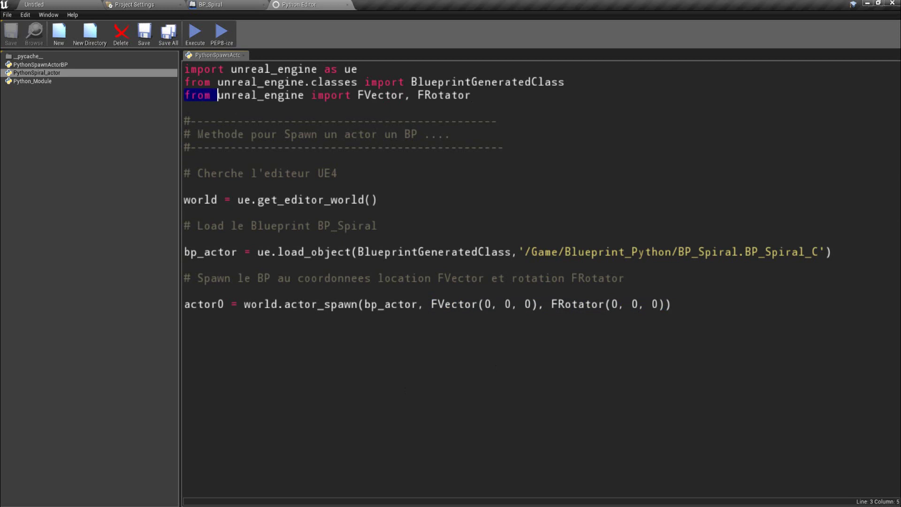
pyautogui.click(498, 99)
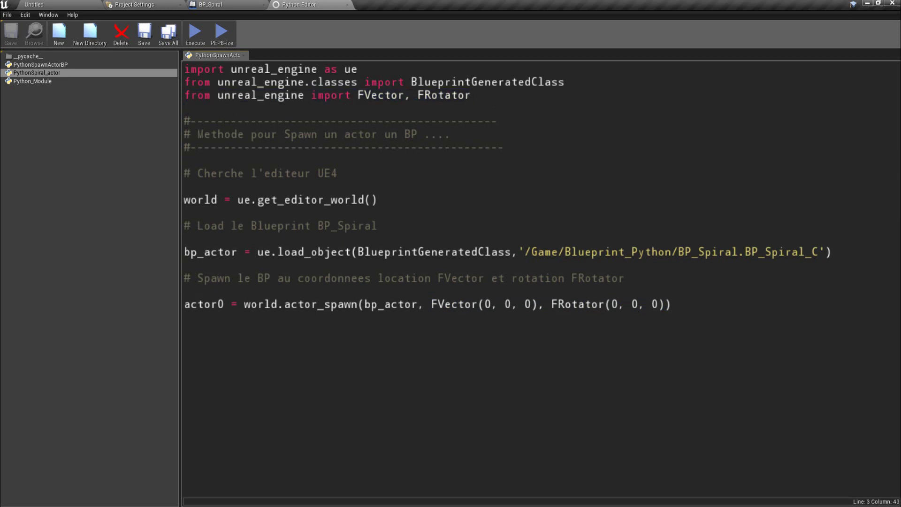
pyautogui.click(168, 39)
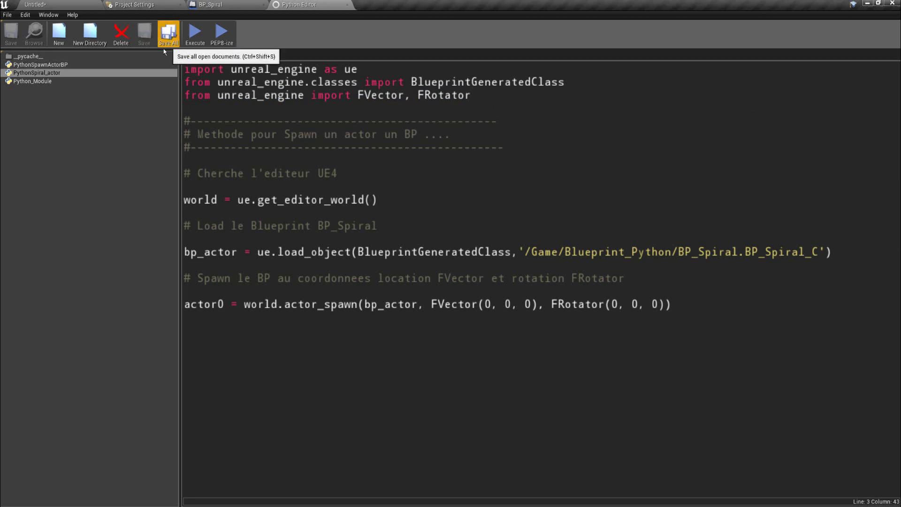
# - Execute the script and check that BP_Spiral1 appears at the level's origin
pyautogui.click(197, 38)
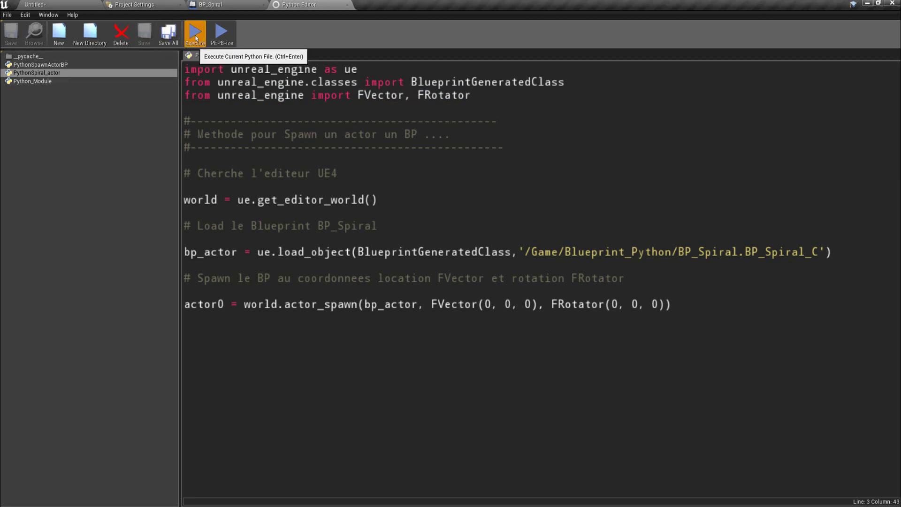
pyautogui.click(68, 5)
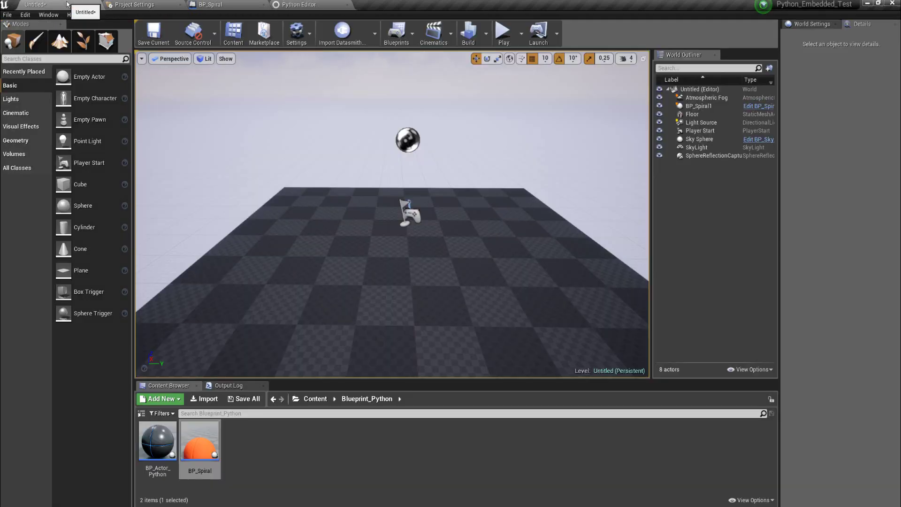
pyautogui.click(409, 256)
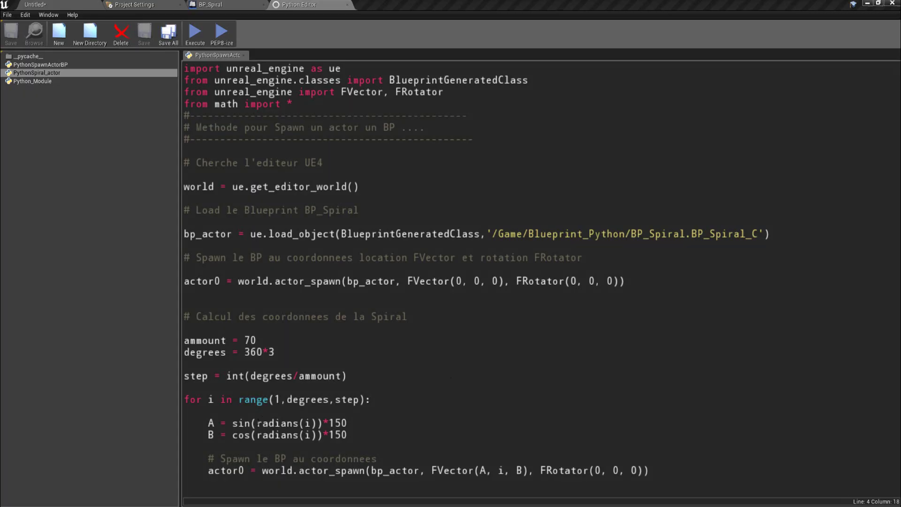
# - Go over the spiral loop: math import, A=sin and B=cos ×150, spawning at FVector(A, i, B)
pyautogui.moveTo(233, 424); pyautogui.dragTo(347, 424)
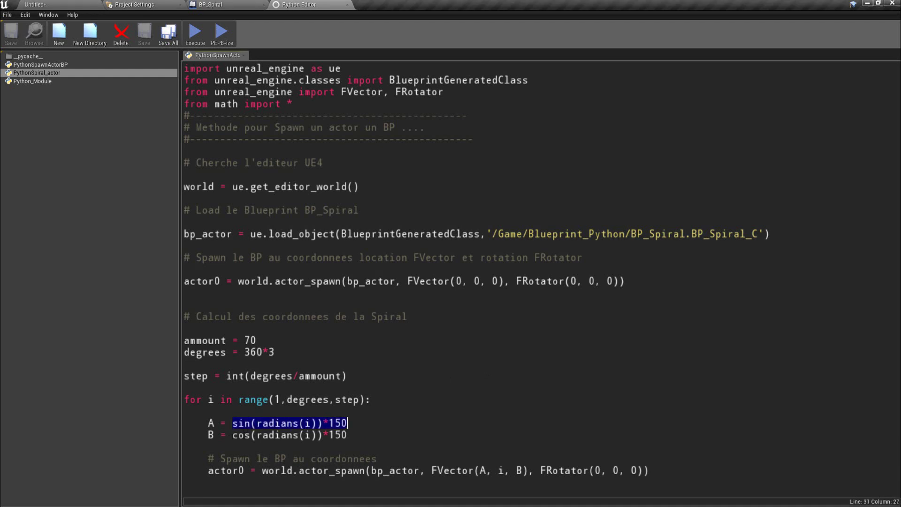
pyautogui.moveTo(233, 435); pyautogui.dragTo(347, 435)
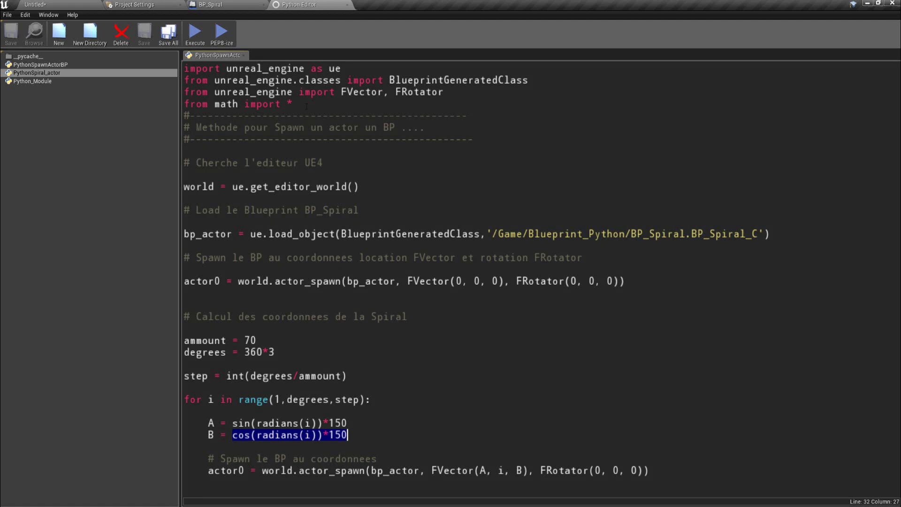
pyautogui.moveTo(184, 104); pyautogui.dragTo(293, 104)
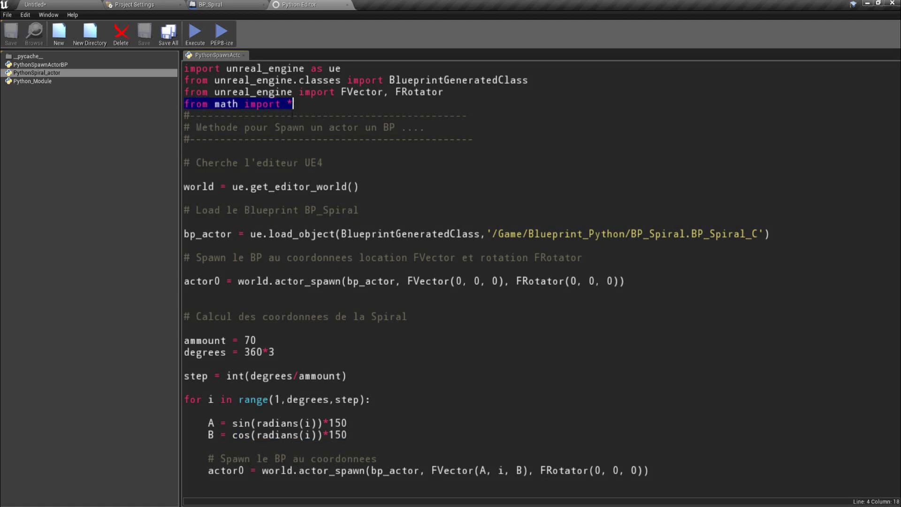
pyautogui.click(483, 350)
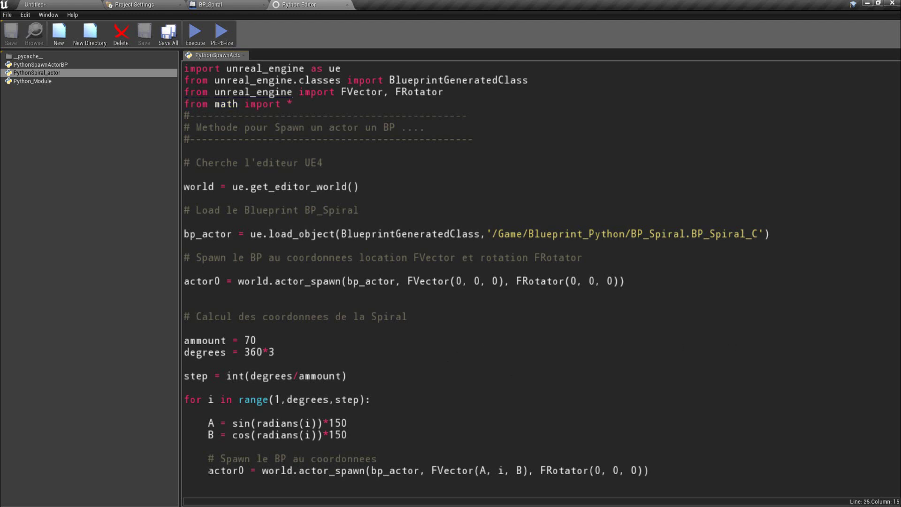
pyautogui.moveTo(209, 470); pyautogui.dragTo(652, 475)
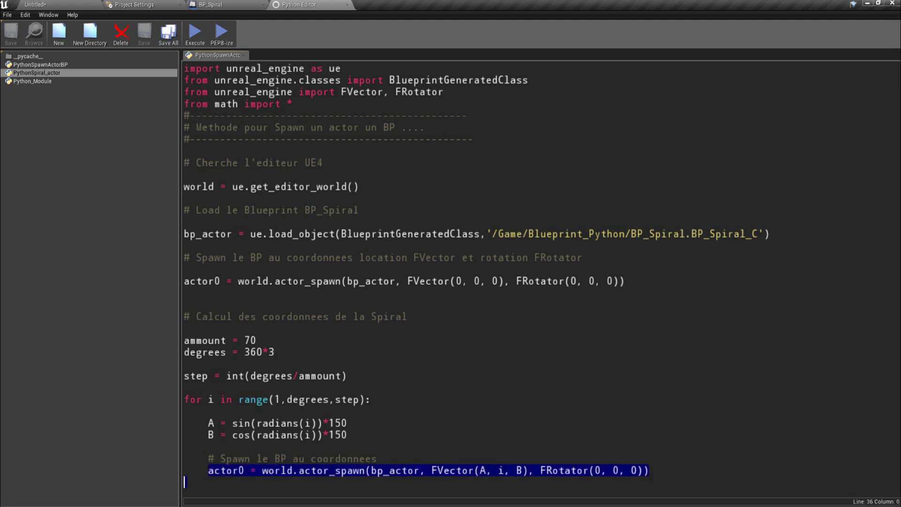
pyautogui.click(705, 385)
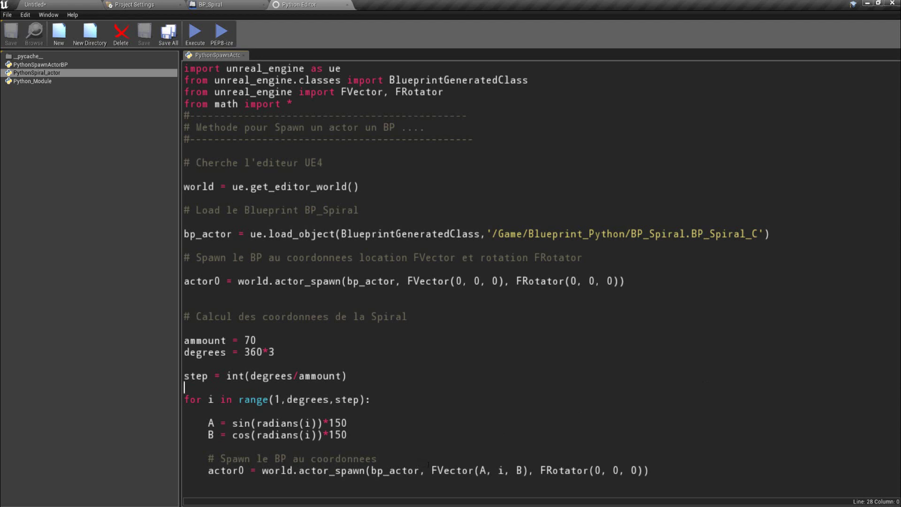
pyautogui.moveTo(431, 471); pyautogui.dragTo(529, 471)
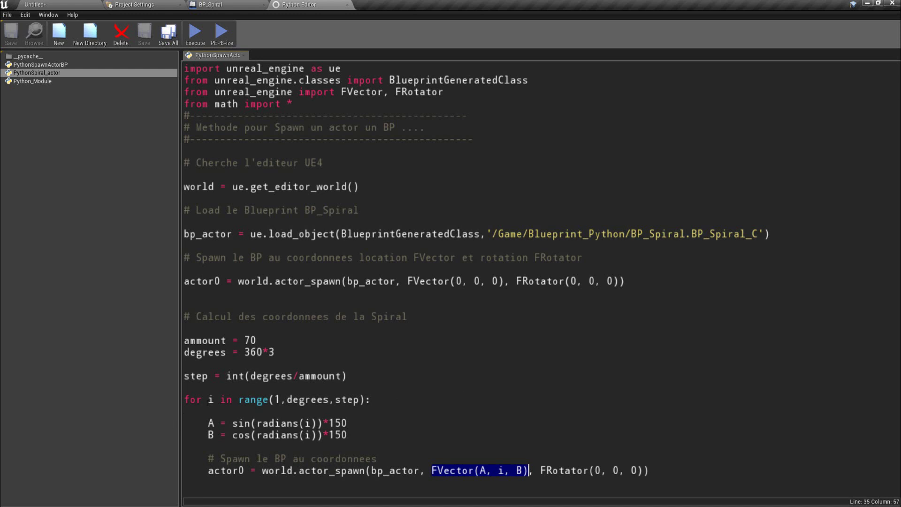
pyautogui.doubleClick(211, 399)
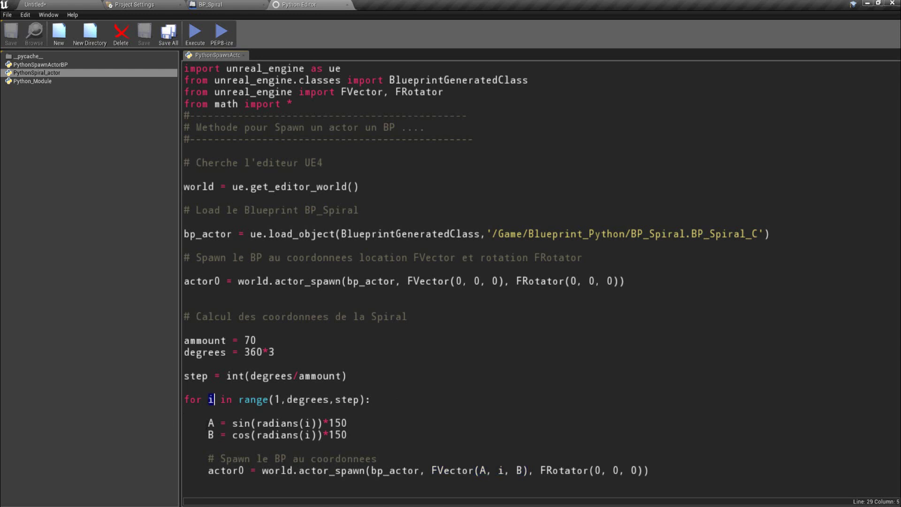
pyautogui.doubleClick(211, 423)
pyautogui.doubleClick(211, 435)
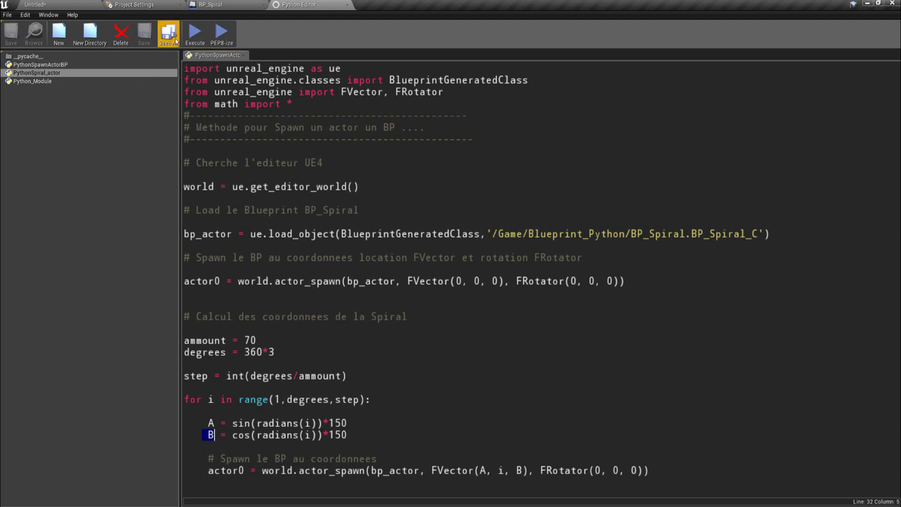
# - Save all files and view the three-turn spiral of red spheres in the level
pyautogui.click(176, 41)
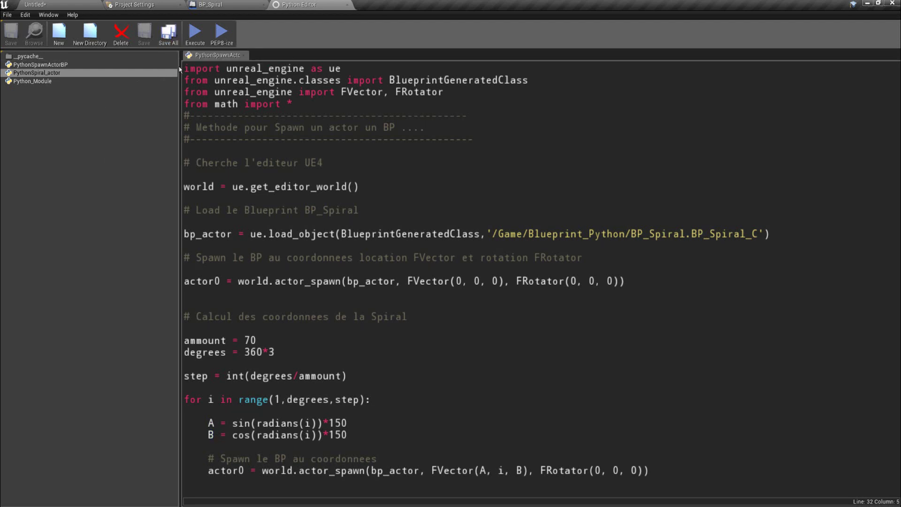
pyautogui.click(64, 4)
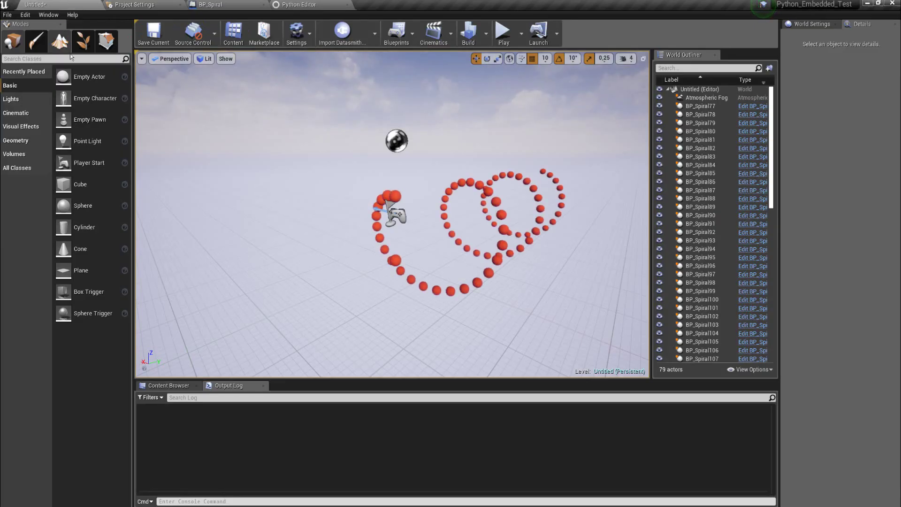